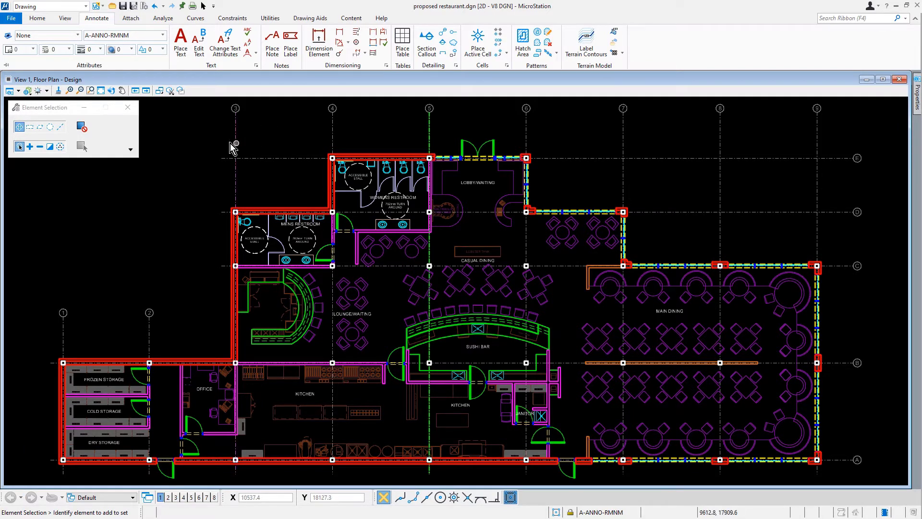
Step: Append "(TYP.)" to the 762mm TURN AROUND note in the women's restroom
left_click(199, 52)
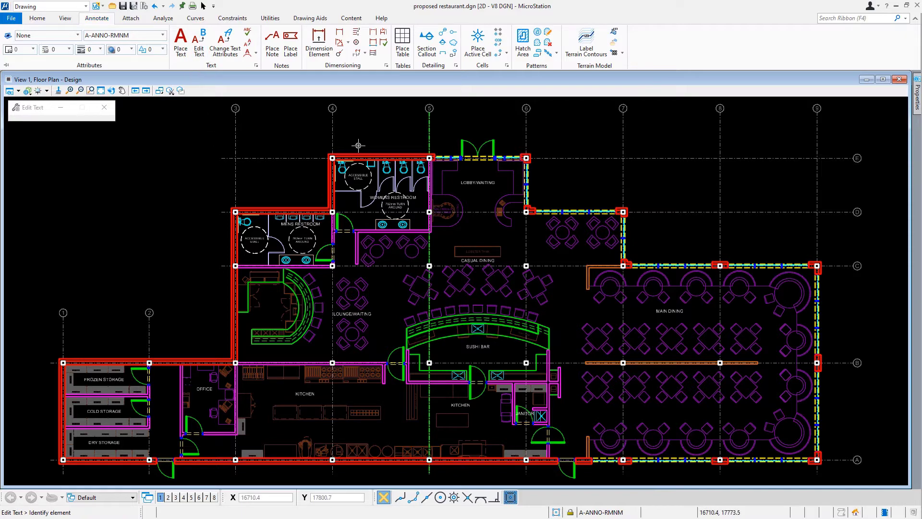
scroll(358, 145, "up", 5)
scroll(359, 145, "up", 2)
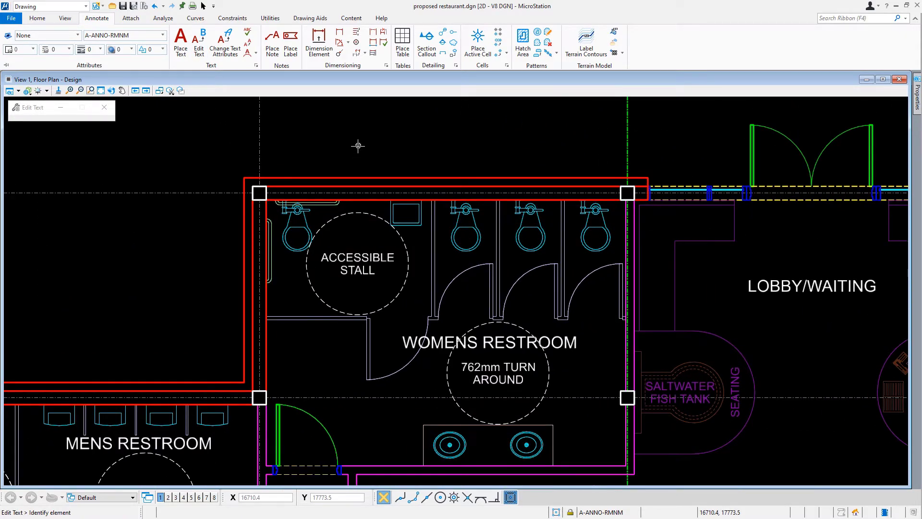
left_click(520, 369)
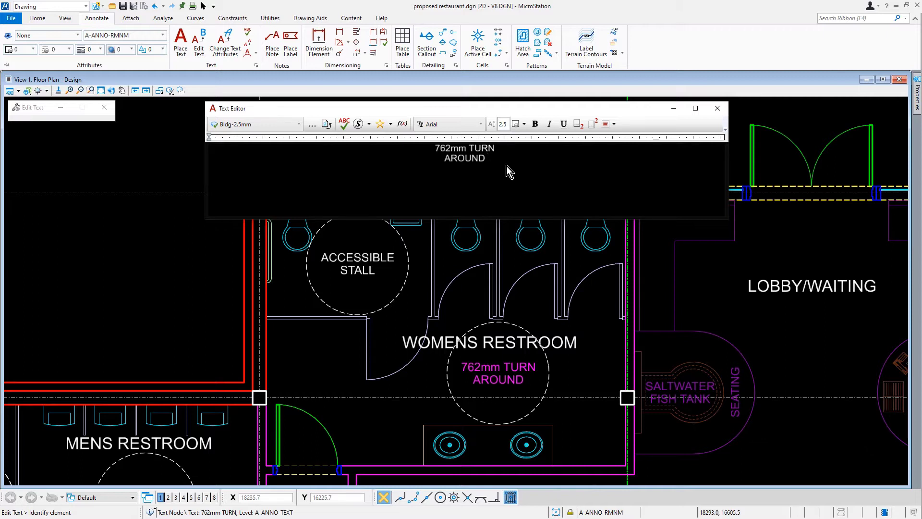
type("(TYP.)")
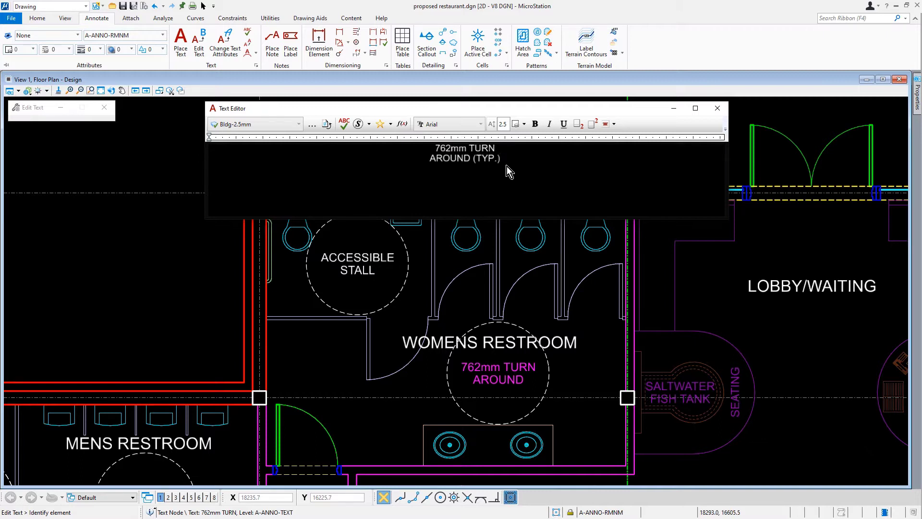
left_click(511, 229)
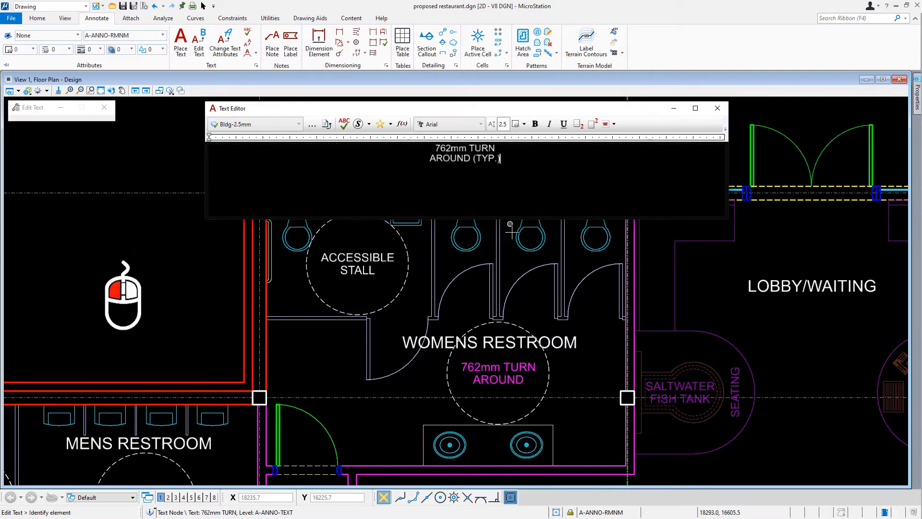
left_click(584, 326)
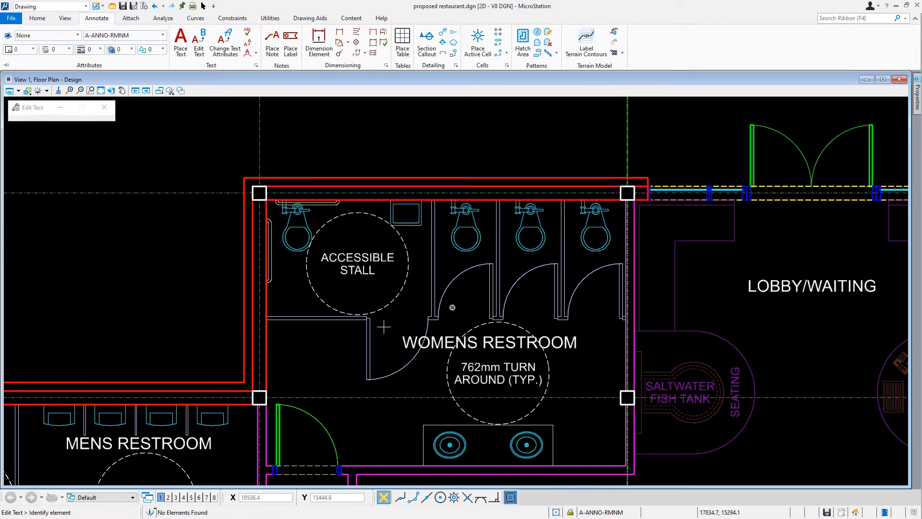
Step: Append "(TYP.)" to the 762mm TURN AROUND note in the men's restroom
middle_click_drag(222, 446, 502, 251)
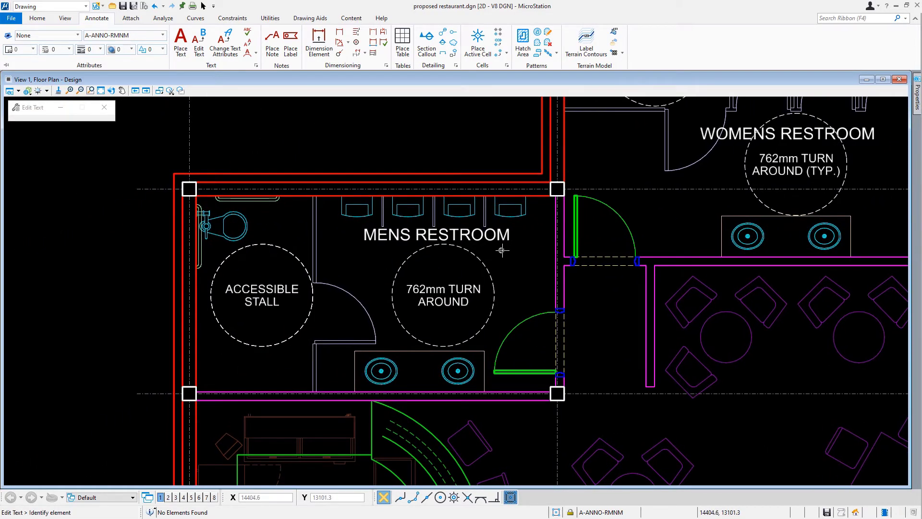
left_click(455, 298)
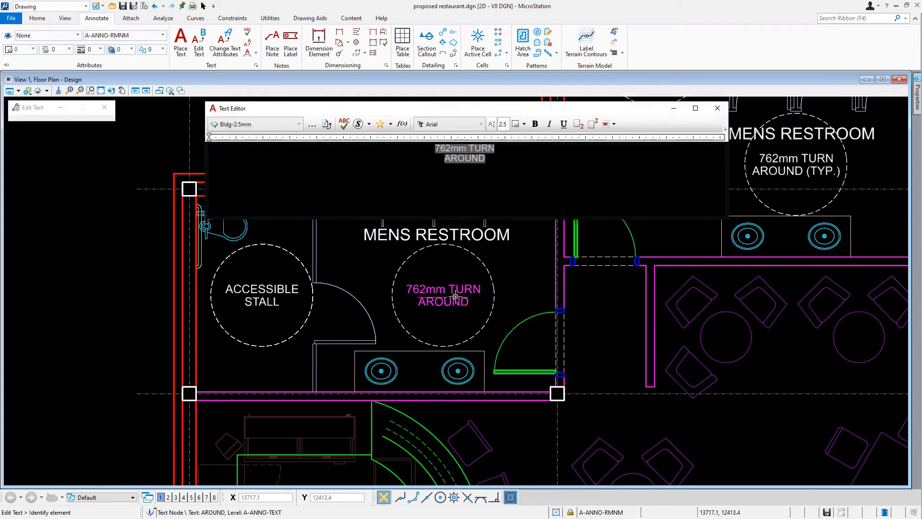
left_click(513, 161)
type("(")
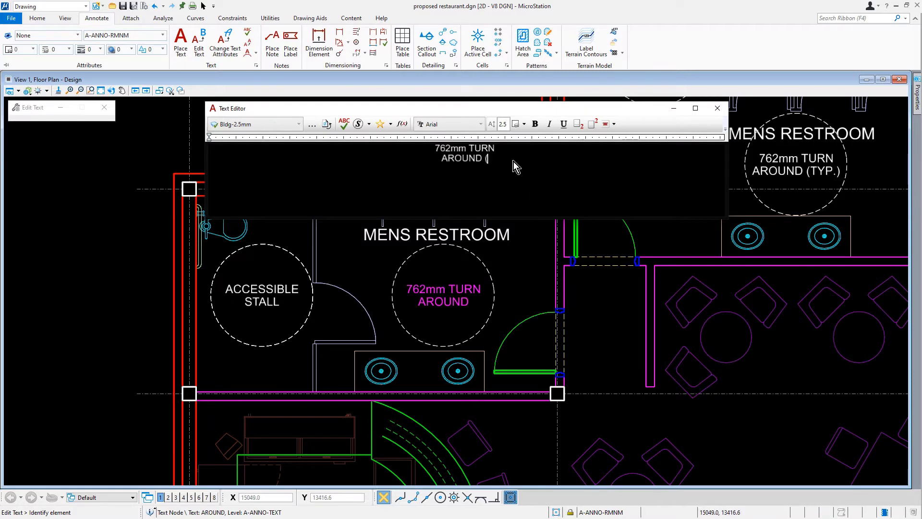
type("TYP.)")
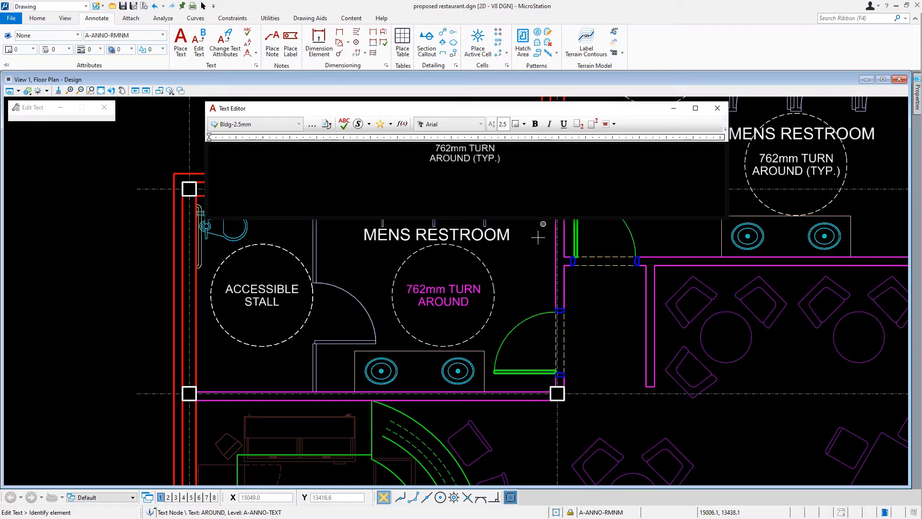
left_click(523, 273)
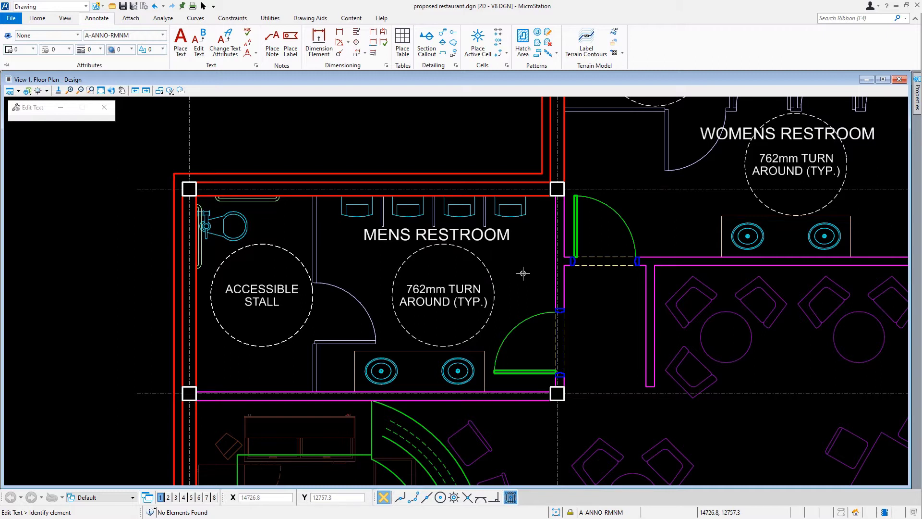
Step: Attach the Bldg_DoorsWindows.cel cell library and make Door Type ID the active cell for placement
left_click(475, 52)
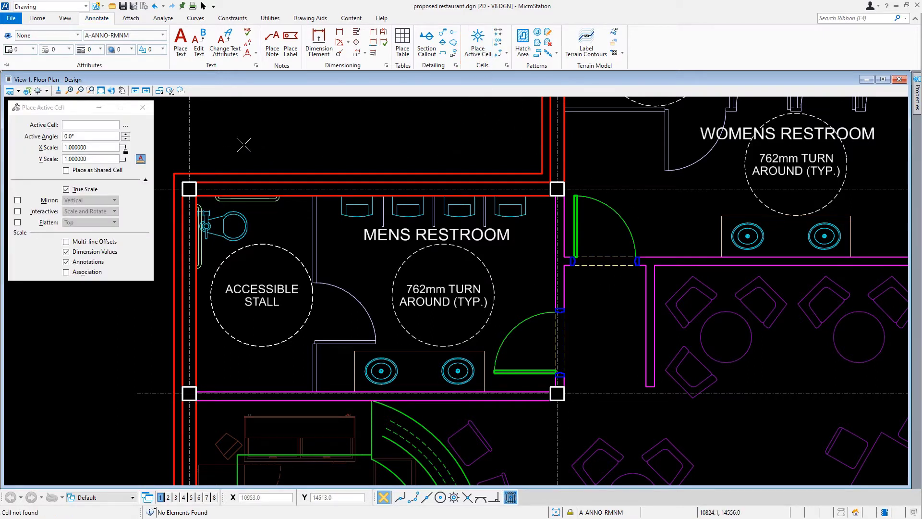
left_click(125, 125)
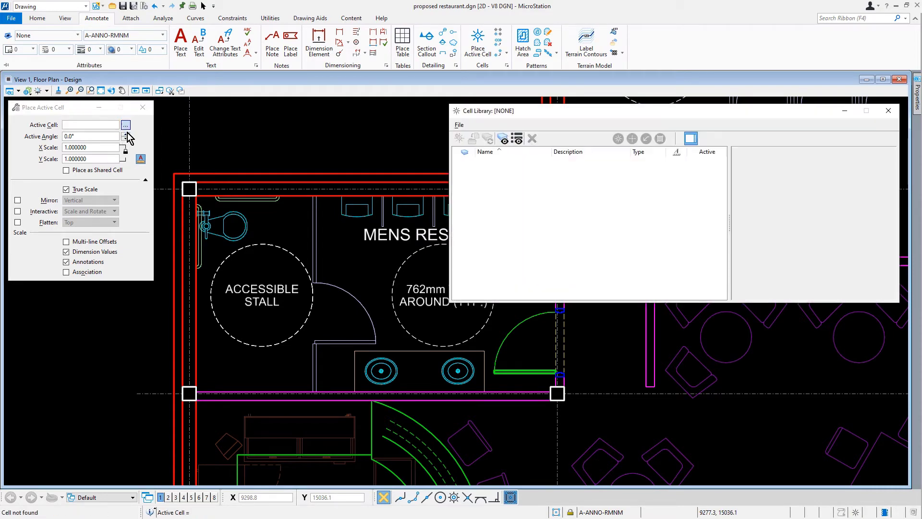
left_click(458, 125)
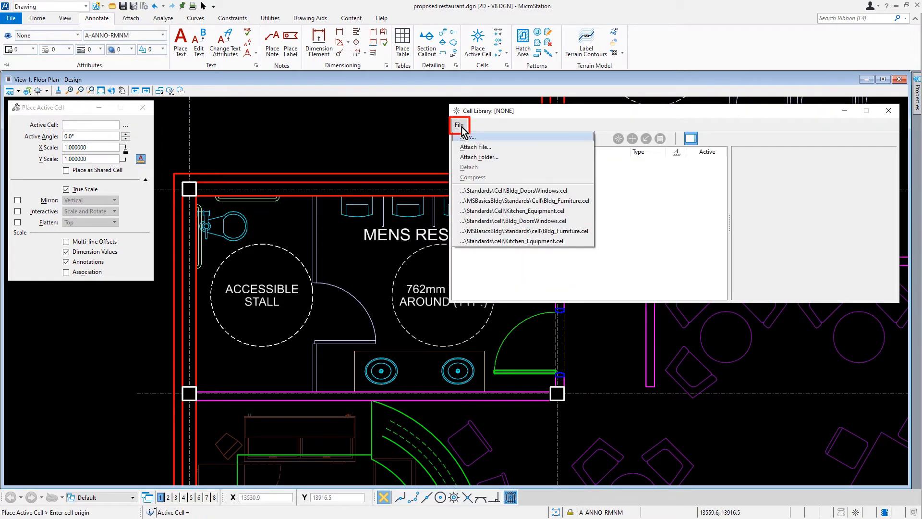
left_click(486, 147)
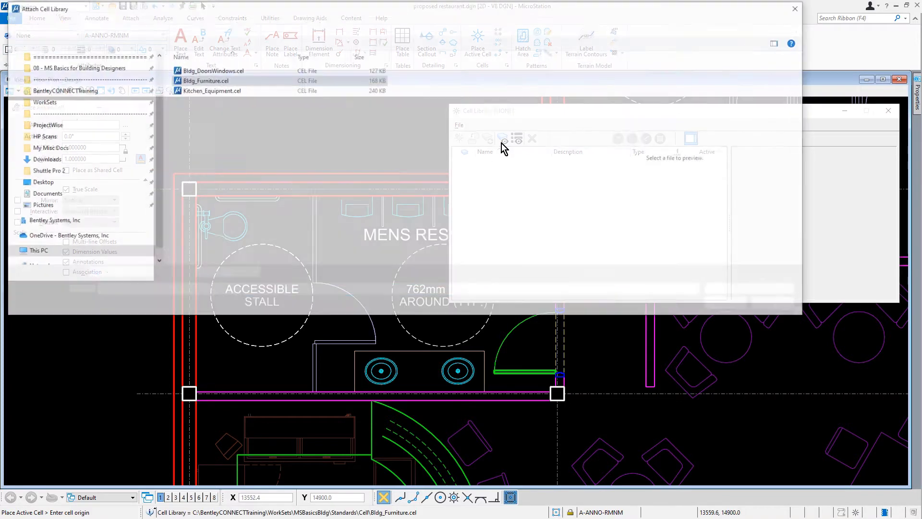
left_click(243, 72)
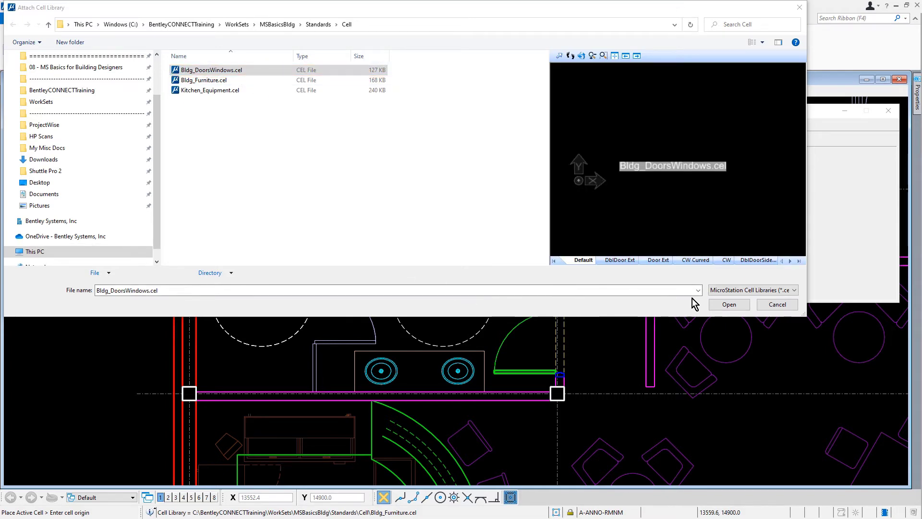
left_click(710, 304)
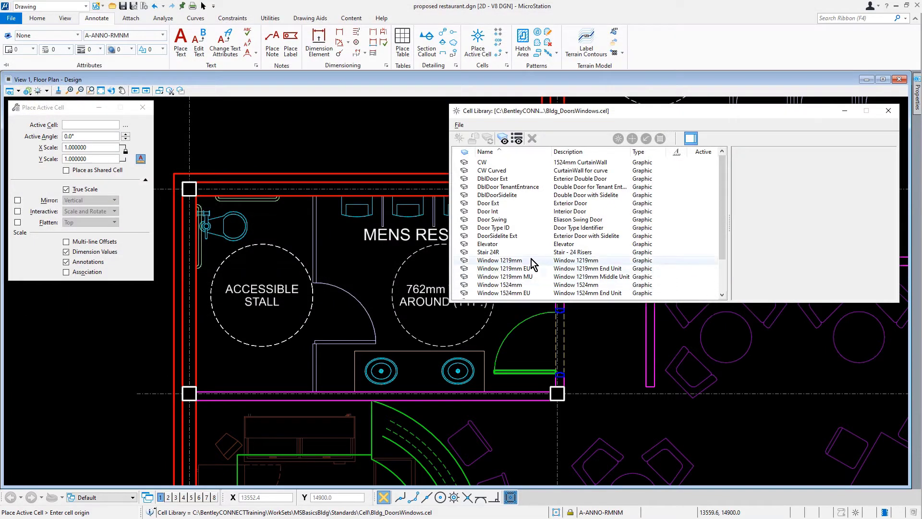
double_click(510, 229)
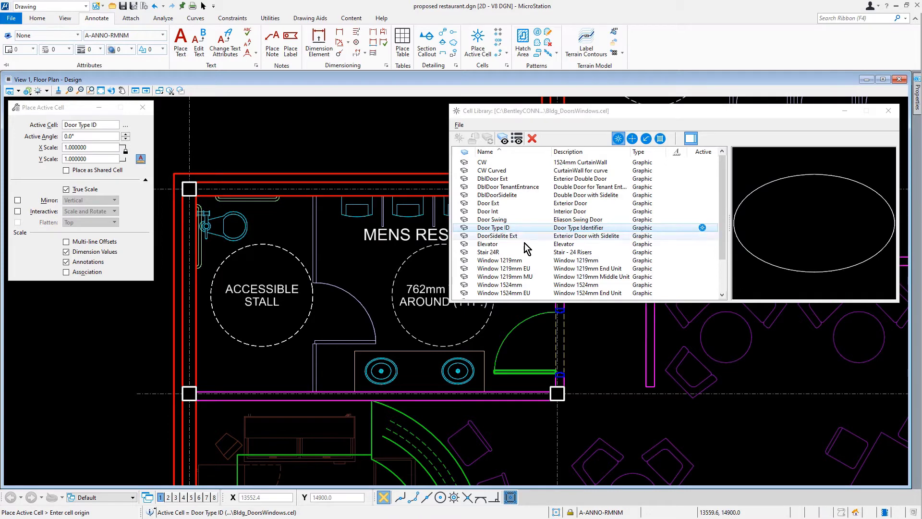
left_click(889, 110)
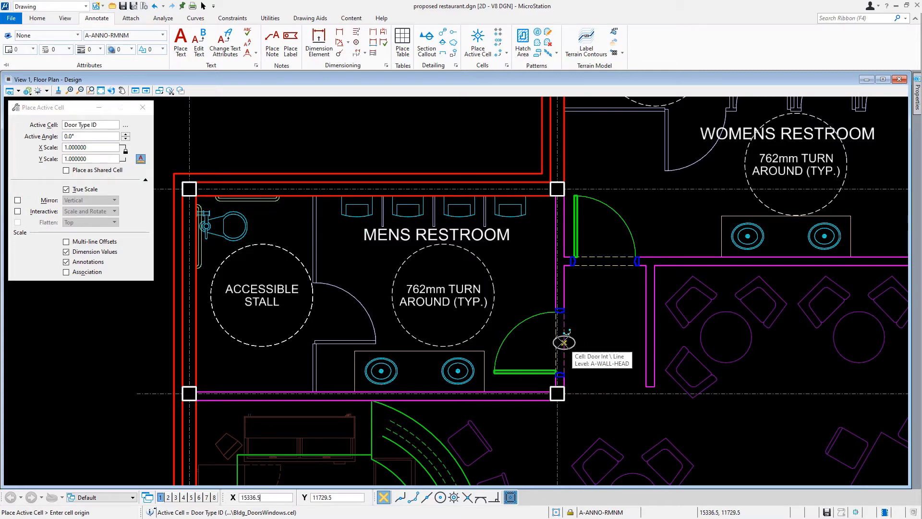
Step: Place a Door Type ID cell within the swing of the men's and women's restroom entrance doors, aligned with each opening's midpoint
key("o")
left_click(533, 343)
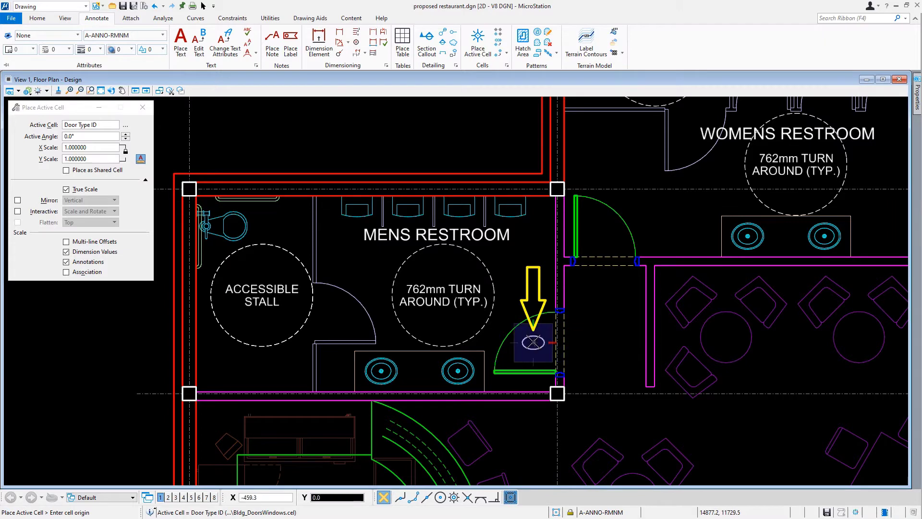
left_click(533, 342)
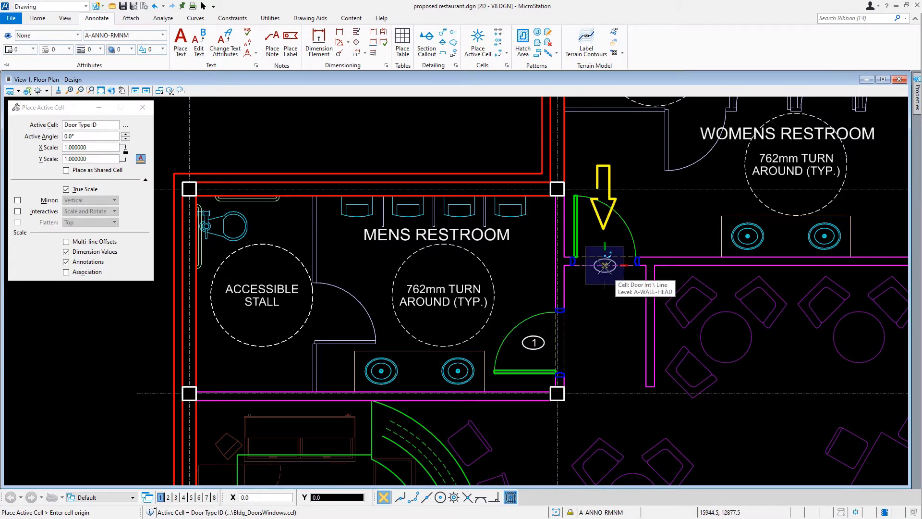
left_click(605, 240)
Step: Place a Door Type ID cell just outside the lobby's exterior double door, centred on the opening
left_click(122, 90)
left_click_drag(861, 122, 416, 359)
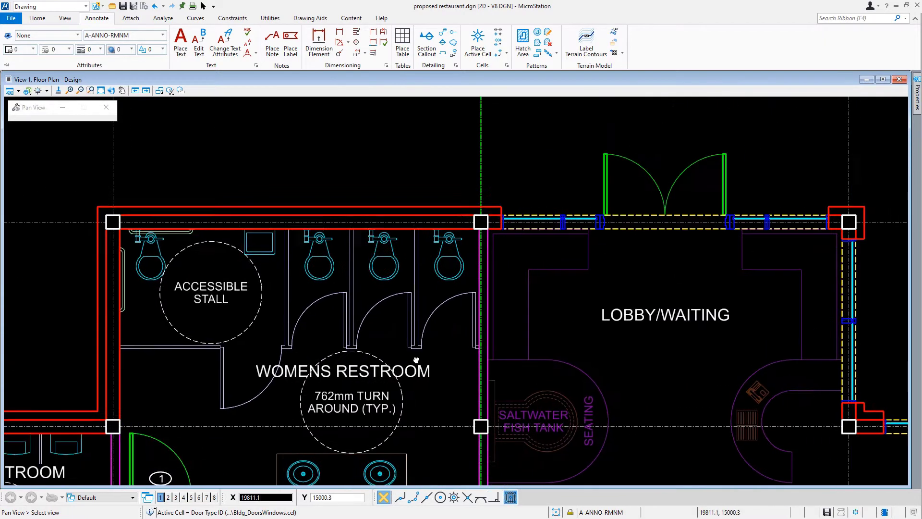
middle_click_drag(416, 359, 179, 361)
key("o")
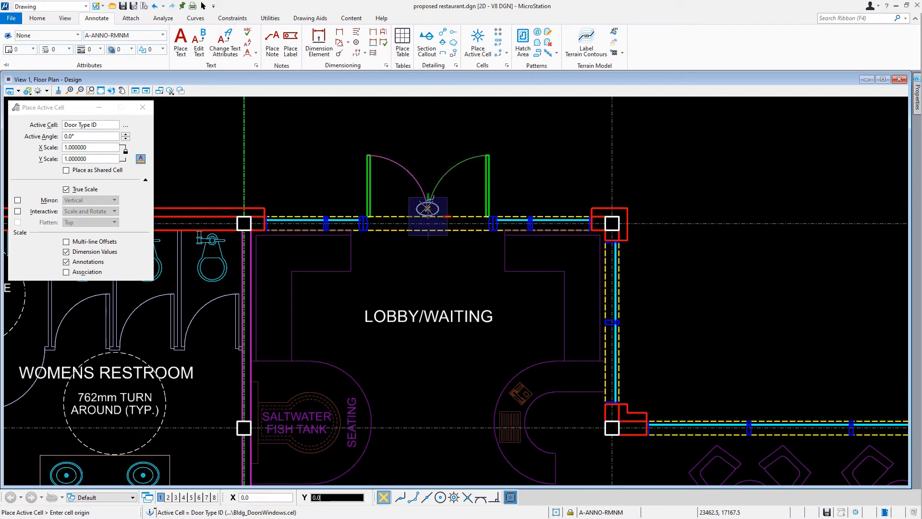
left_click(428, 146)
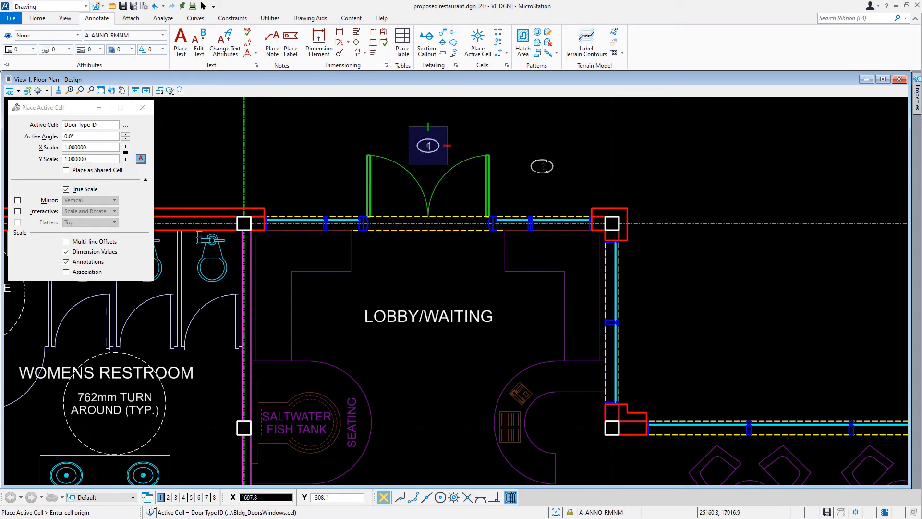
key("Escape")
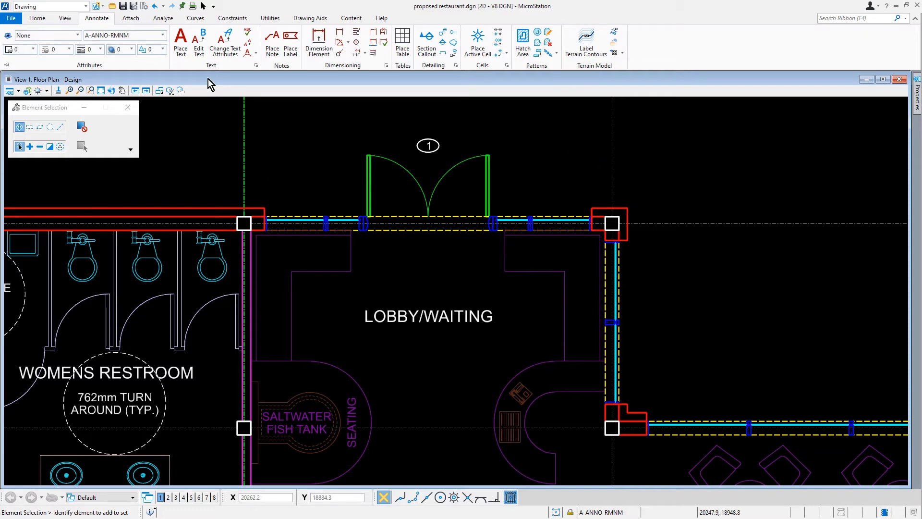
Step: Change the door type identifiers at the women's and men's restroom entrances to 2
left_click(205, 51)
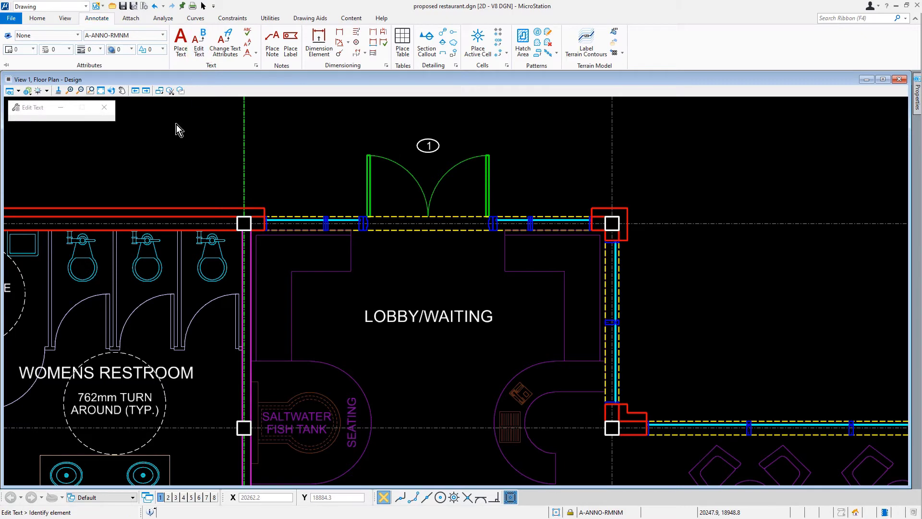
middle_click_drag(269, 420, 768, 244)
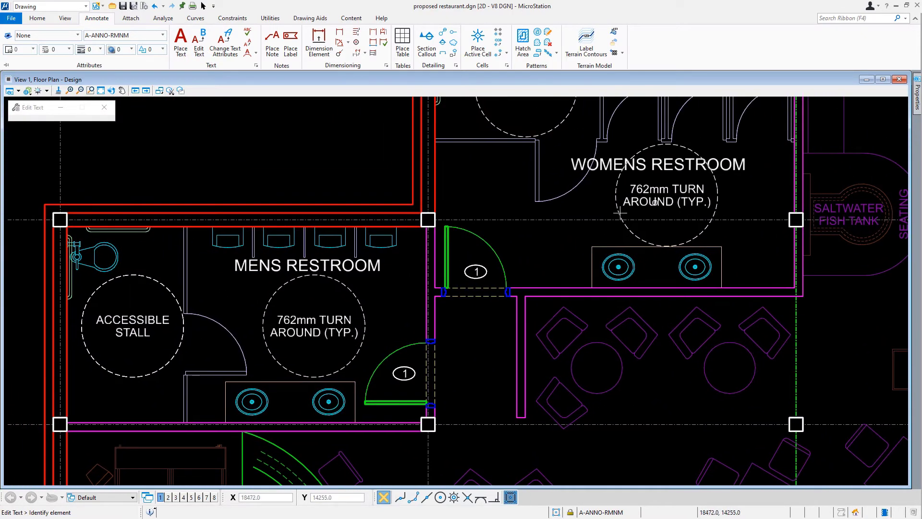
left_click(477, 271)
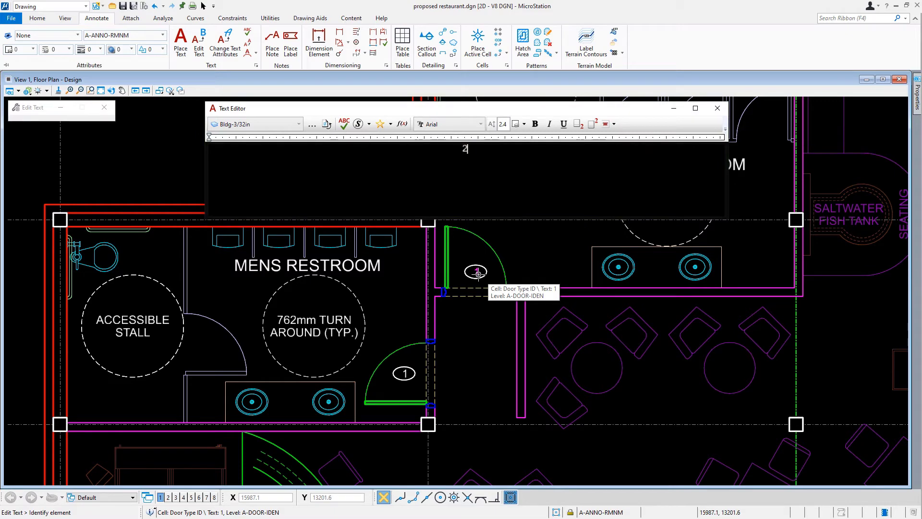
left_click(525, 266)
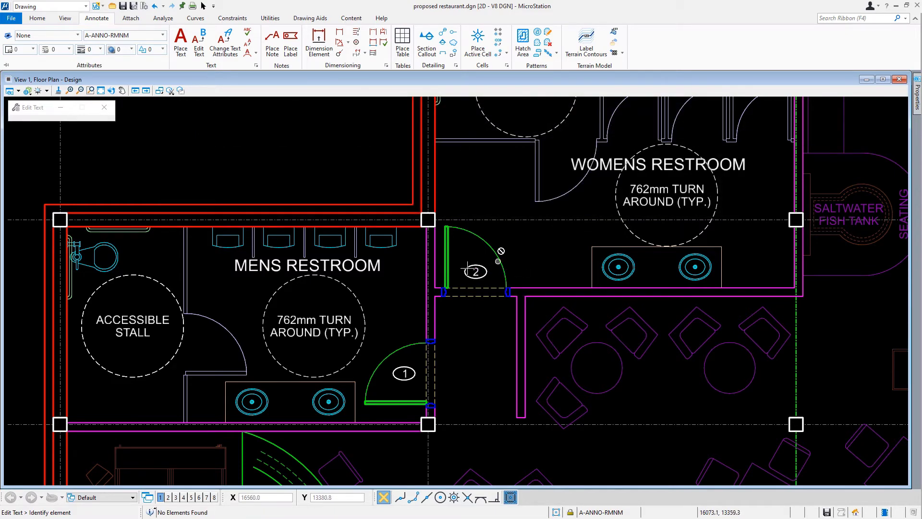
left_click(401, 373)
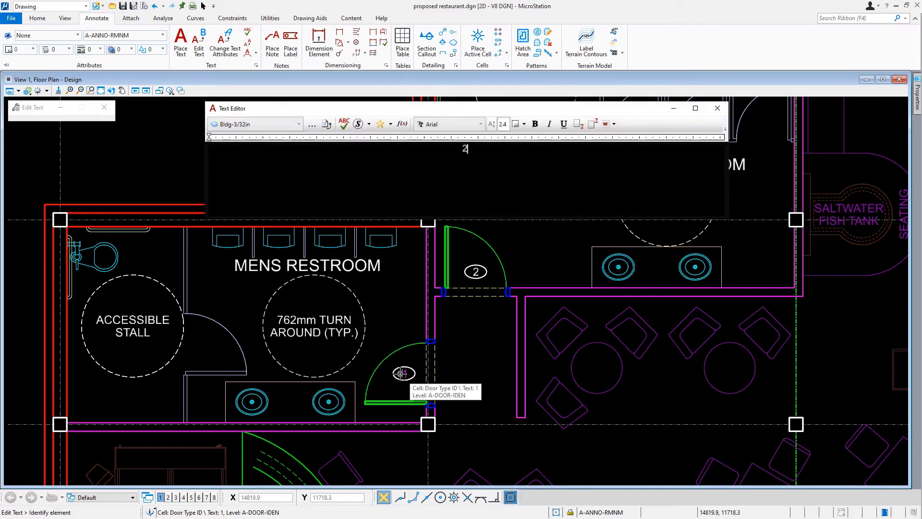
left_click(468, 370)
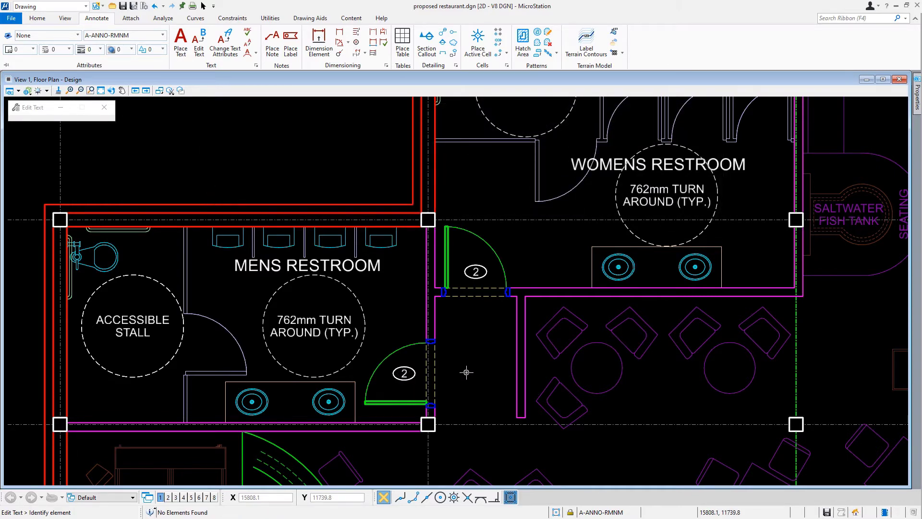
Step: Change the door type identifier at the lobby's exterior double door to 4
middle_click_drag(871, 136, 264, 373)
left_click(365, 179)
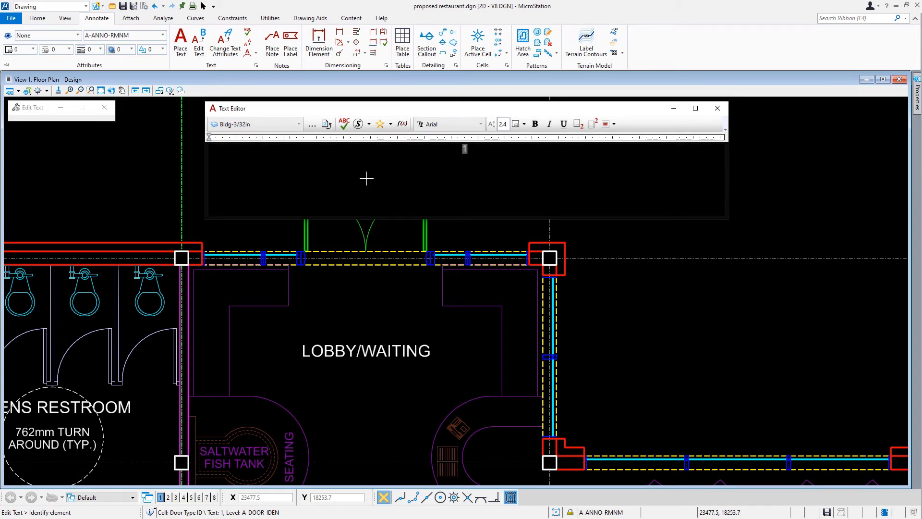
type("4")
left_click(401, 304)
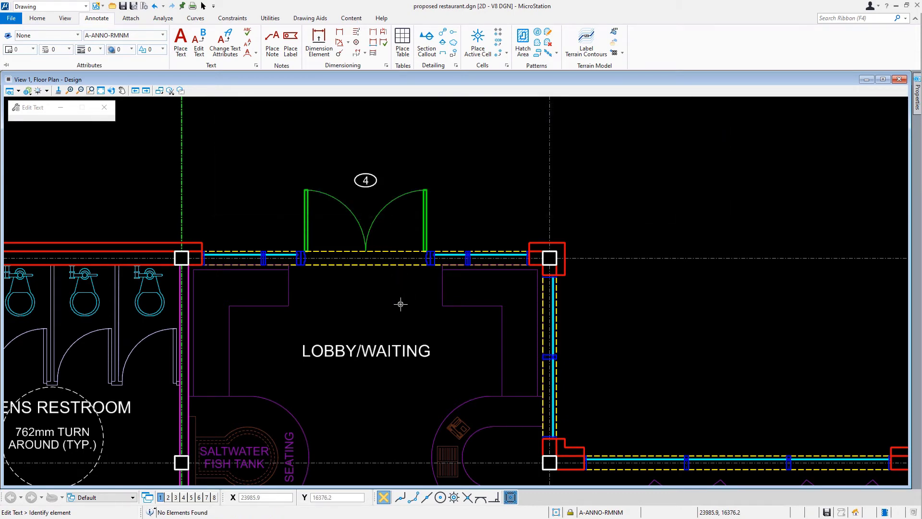
middle_click_drag(401, 304, 725, 199)
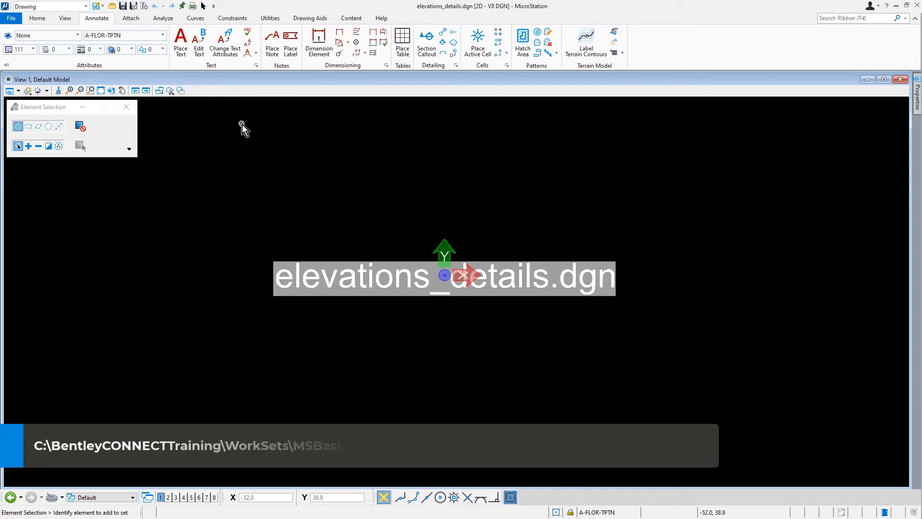
Step: Open the Building Codes model of elevations_details.dgn and close the models list
left_click(42, 19)
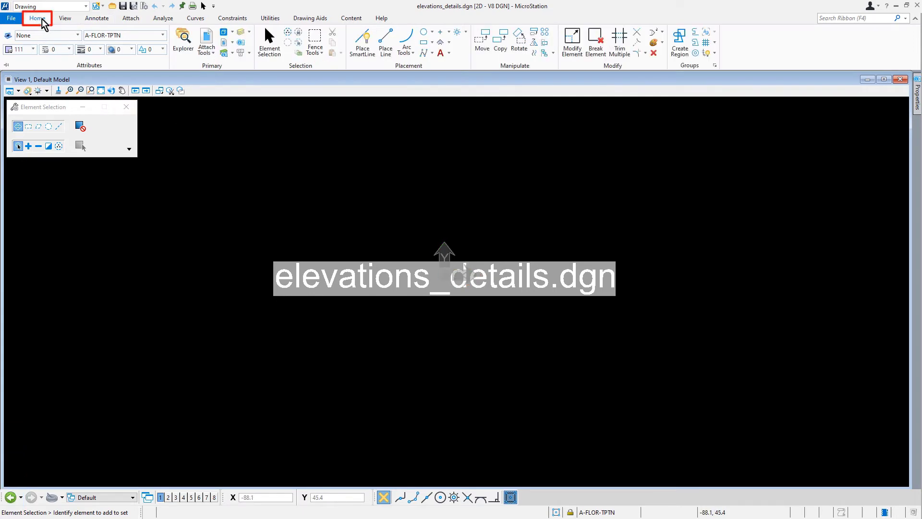
left_click(224, 34)
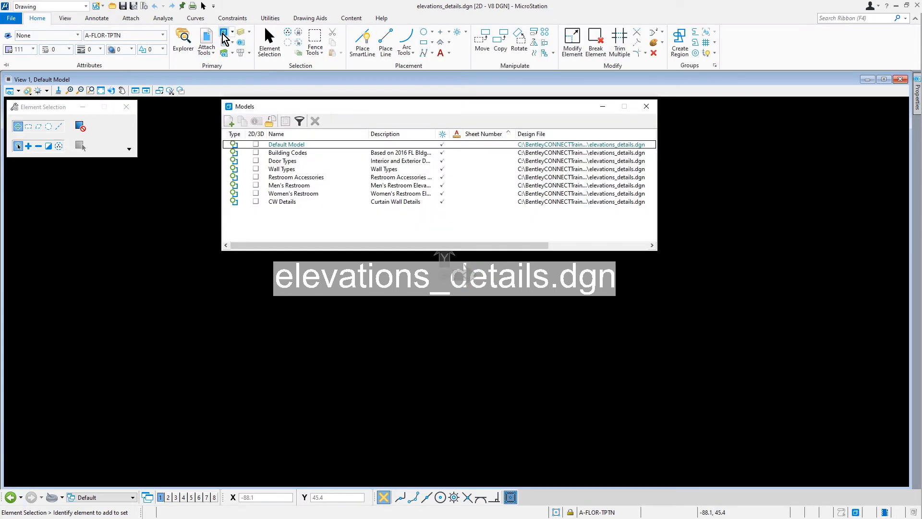
left_click(336, 154)
double_click(335, 151)
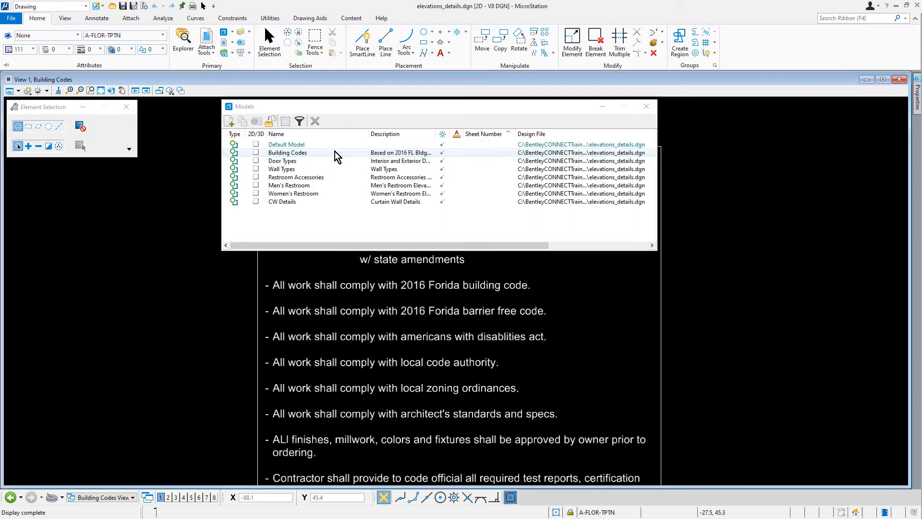
left_click(647, 106)
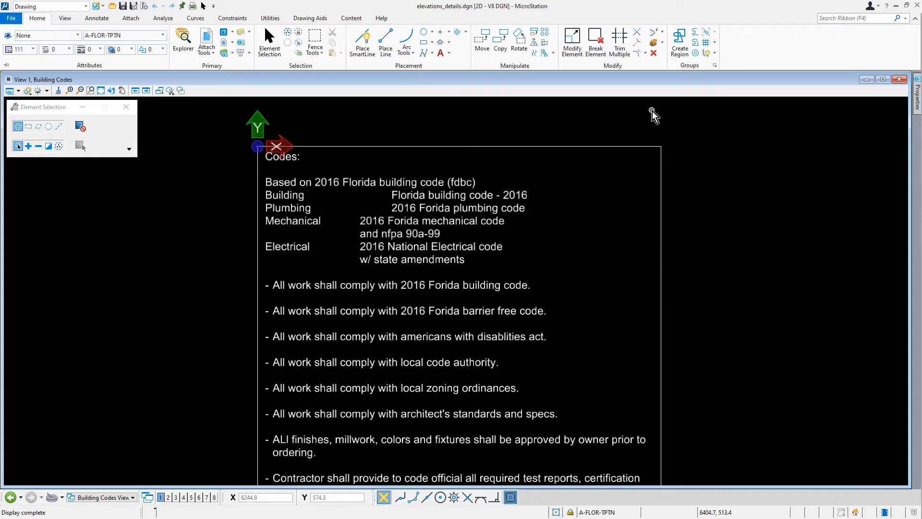
Step: Open the building codes note for text editing and change the case of all its text to uppercase
left_click(97, 19)
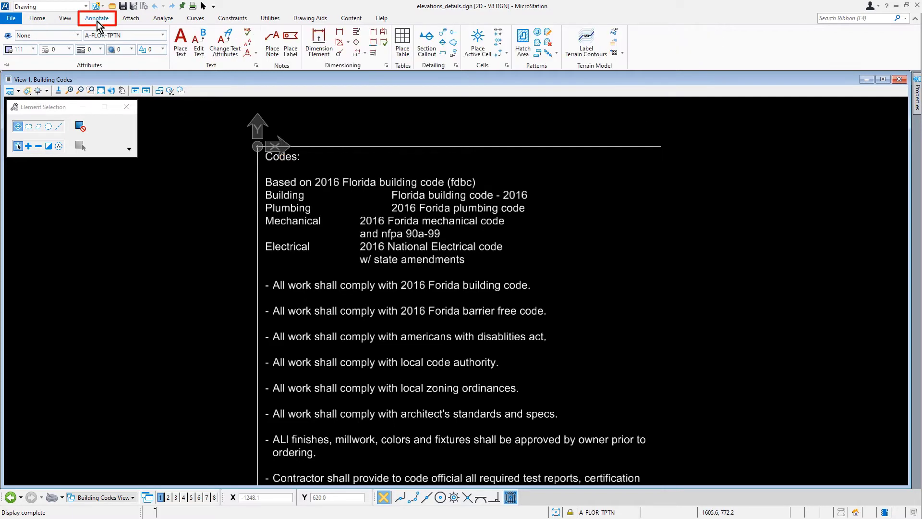
left_click(199, 51)
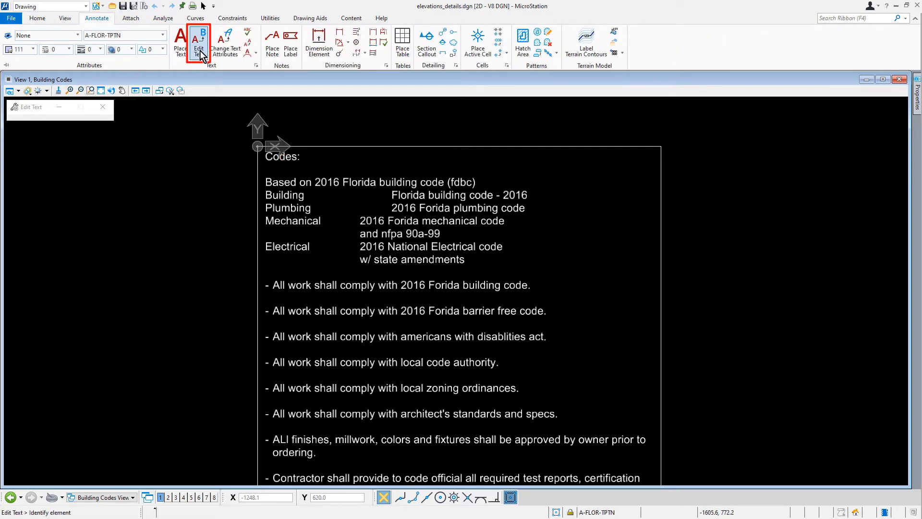
left_click(429, 182)
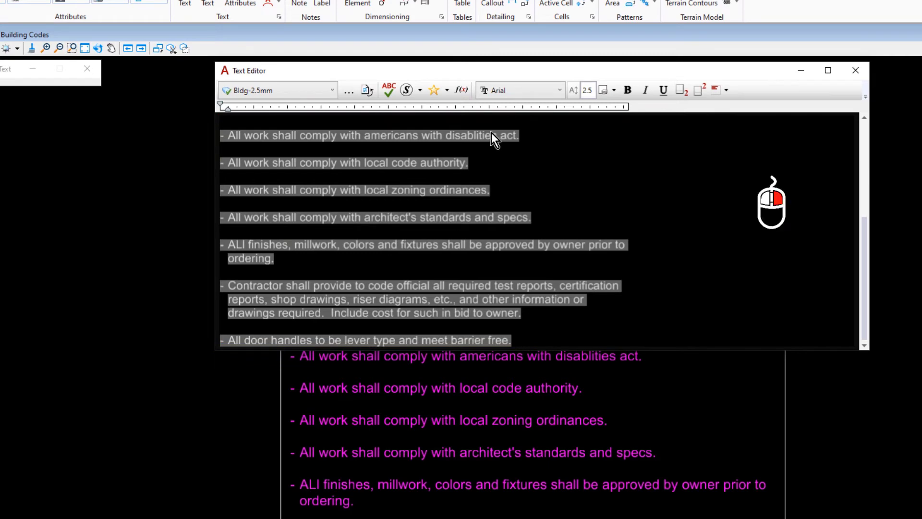
right_click(491, 133)
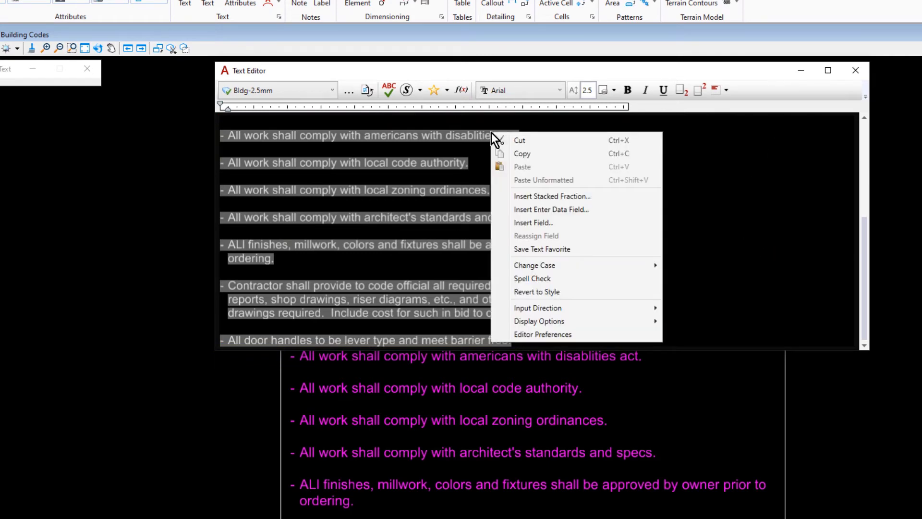
mouse_move(657, 265)
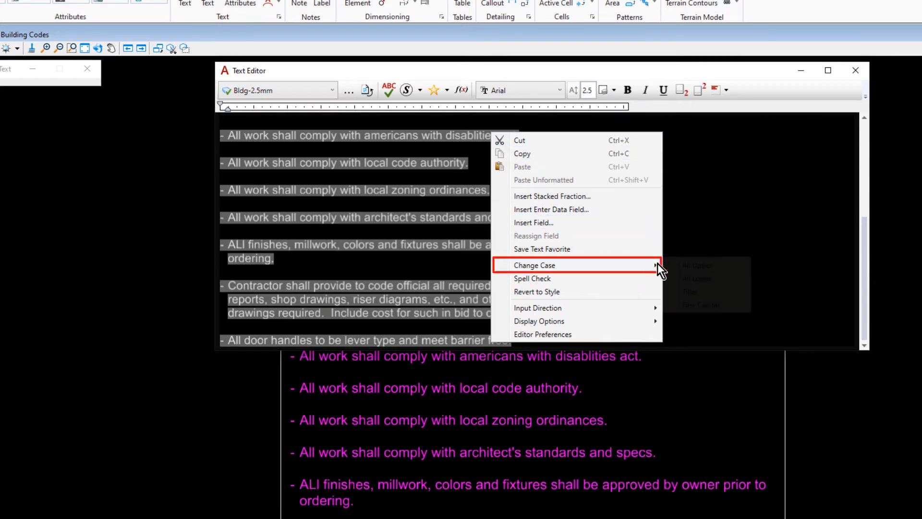
left_click(724, 264)
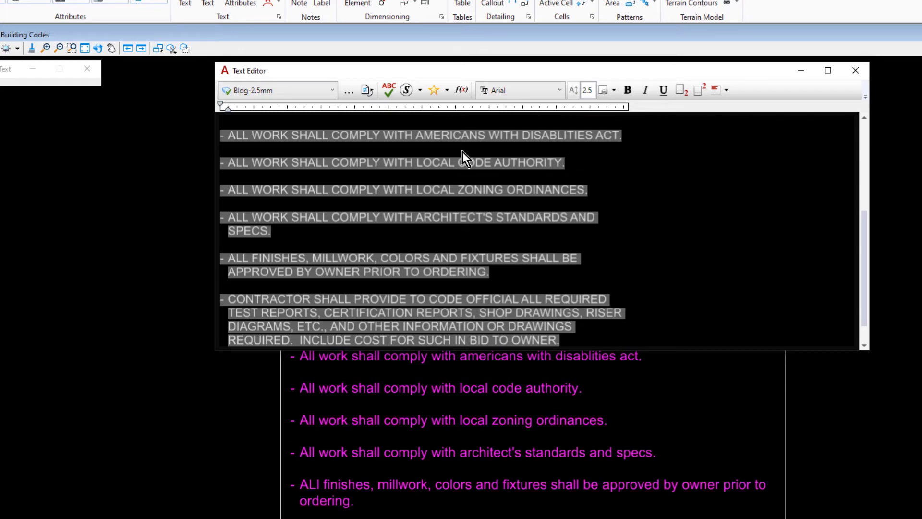
Step: Spell check the codes note, ignoring FDBC and changing every FORIDA to FLORIDA
left_click(388, 91)
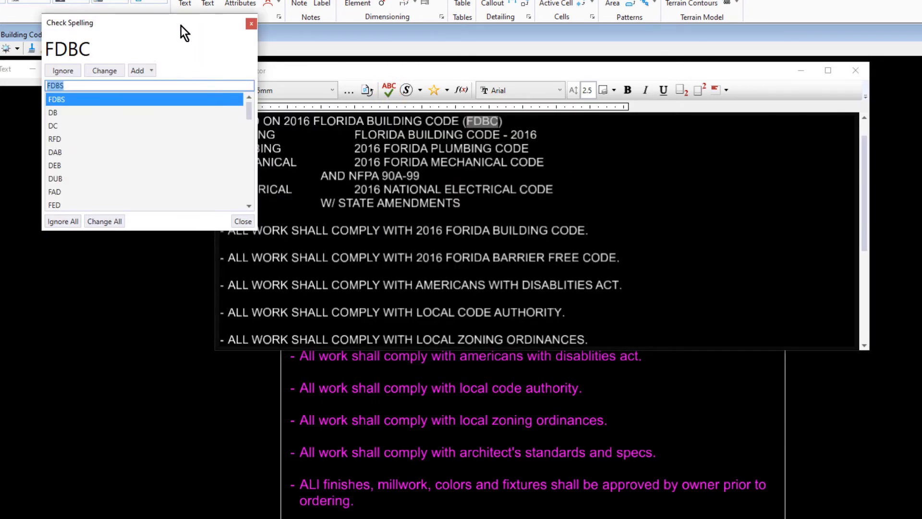
left_click_drag(180, 25, 760, 136)
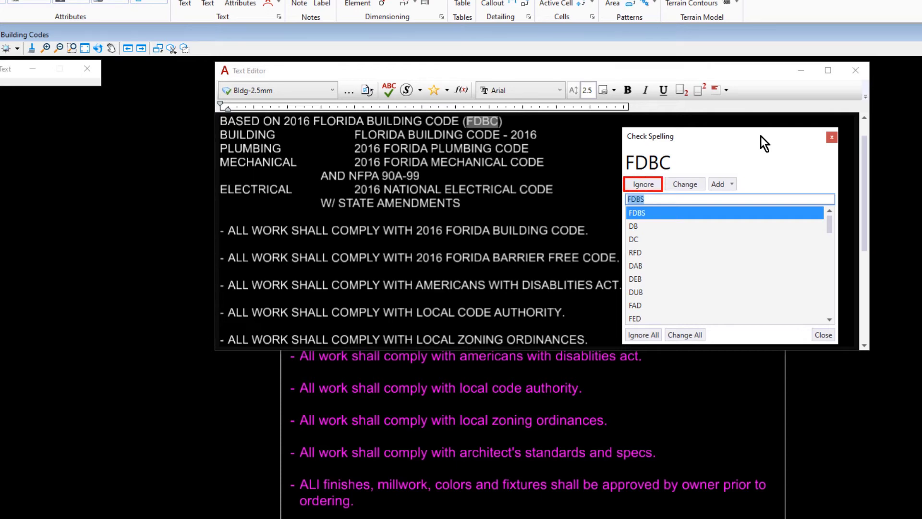
left_click(652, 187)
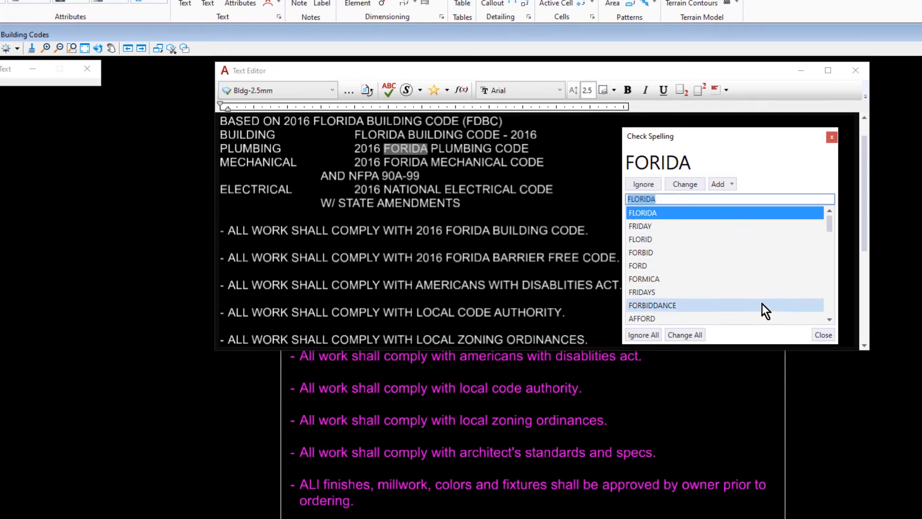
left_click(705, 339)
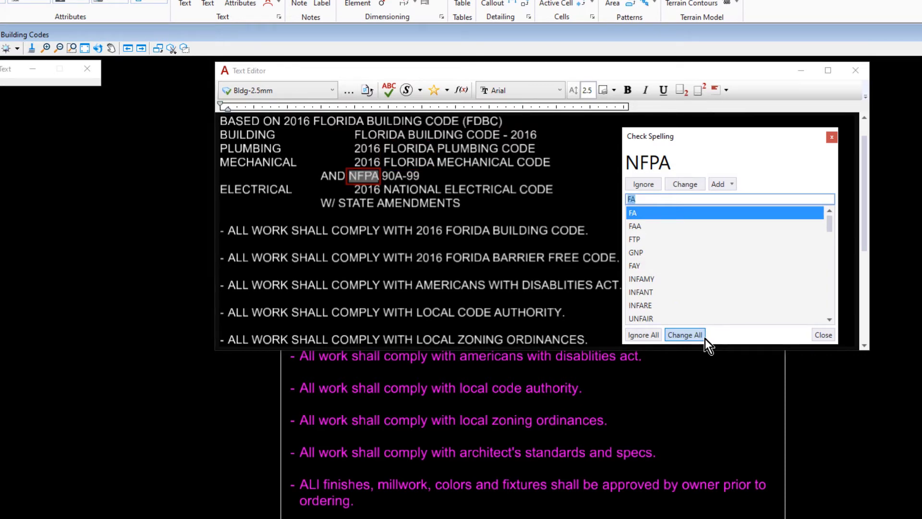
Step: Ignore NFPA and W in the spell check, correct DISABLITIES to DISABILITIES, and apply the edited codes note to the drawing
left_click(655, 190)
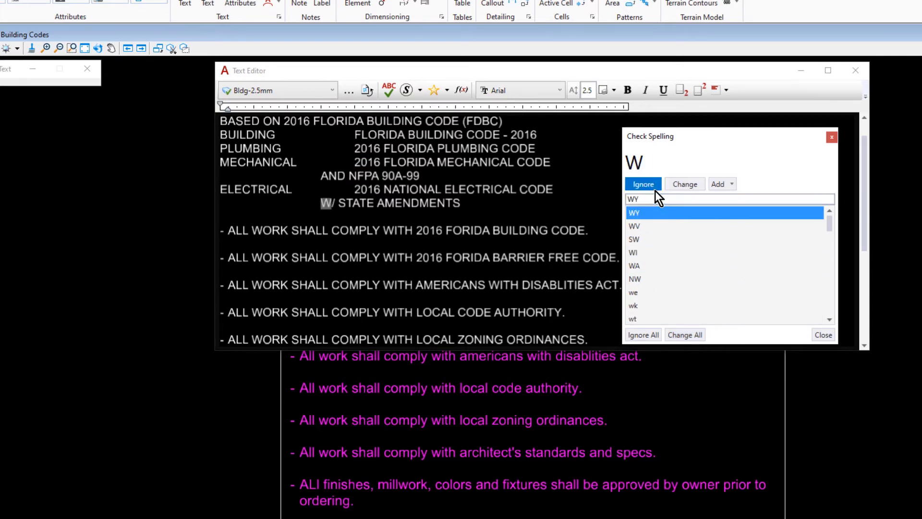
left_click(655, 192)
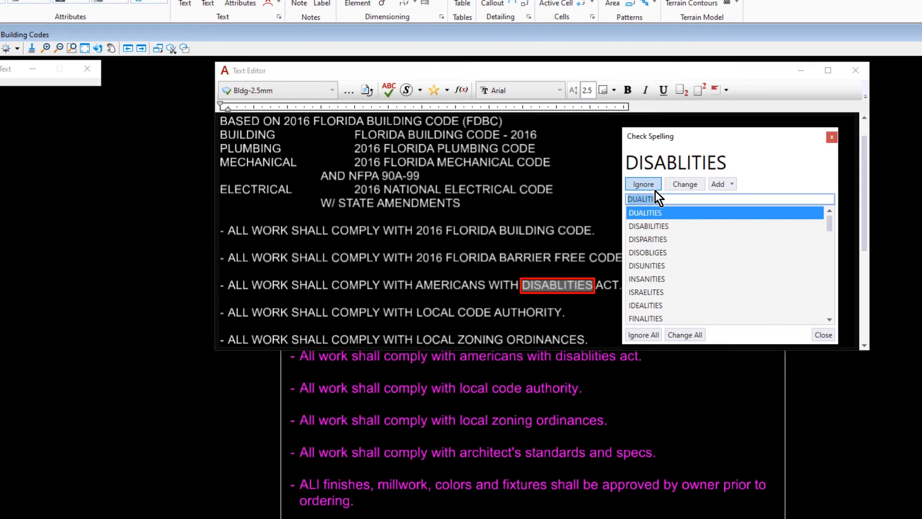
left_click(684, 226)
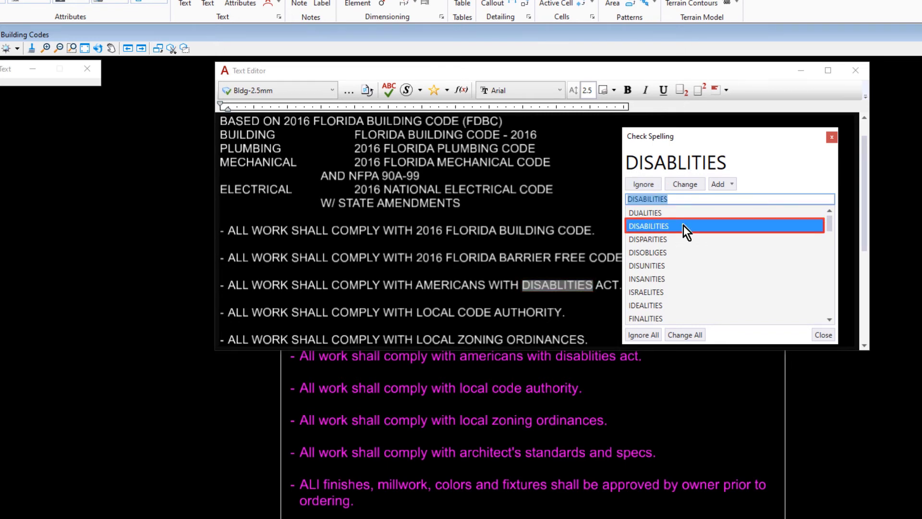
left_click(696, 190)
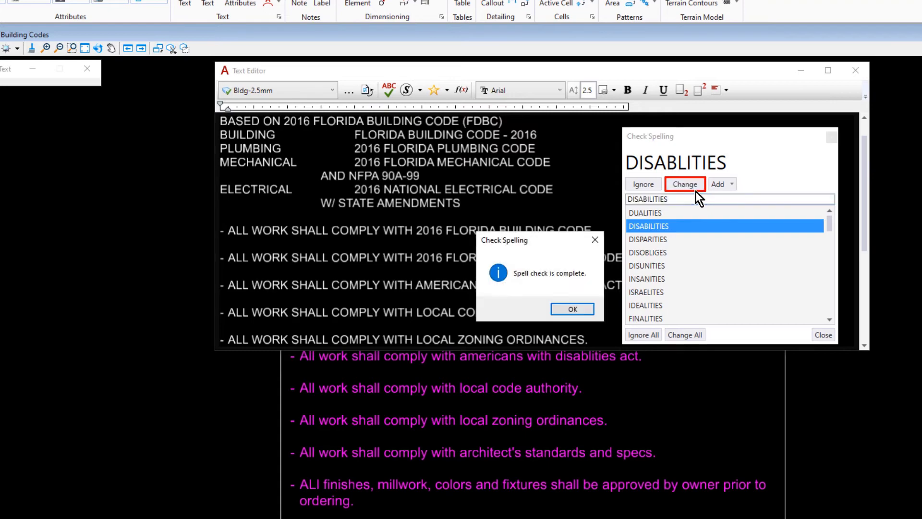
left_click(586, 308)
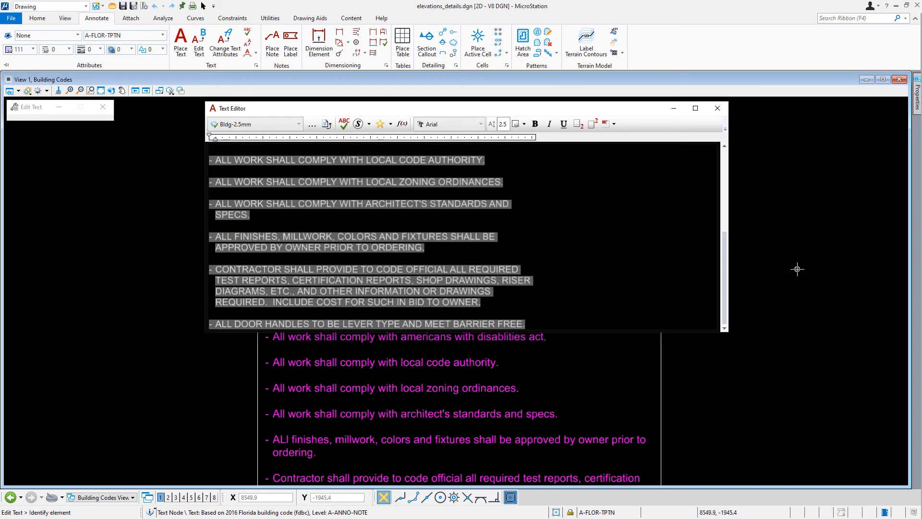
left_click(798, 268)
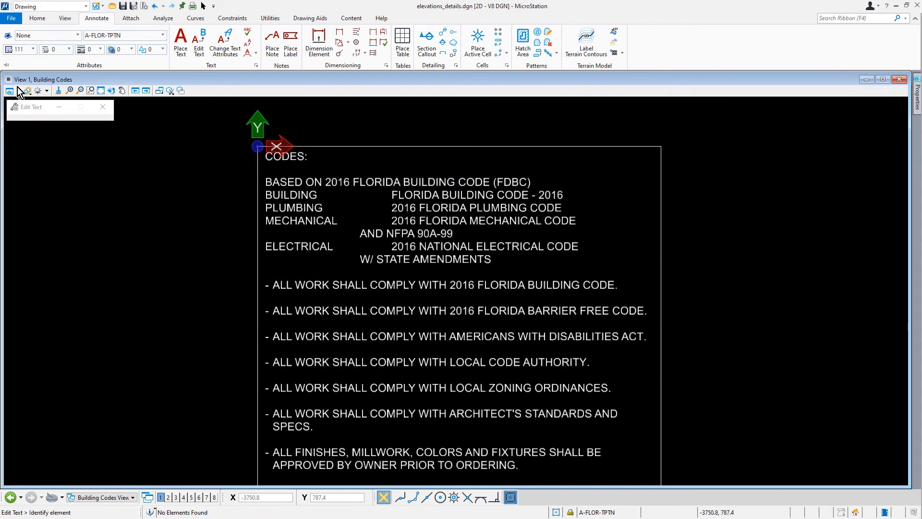
Step: Open the Door Types model and close the models list
left_click(37, 18)
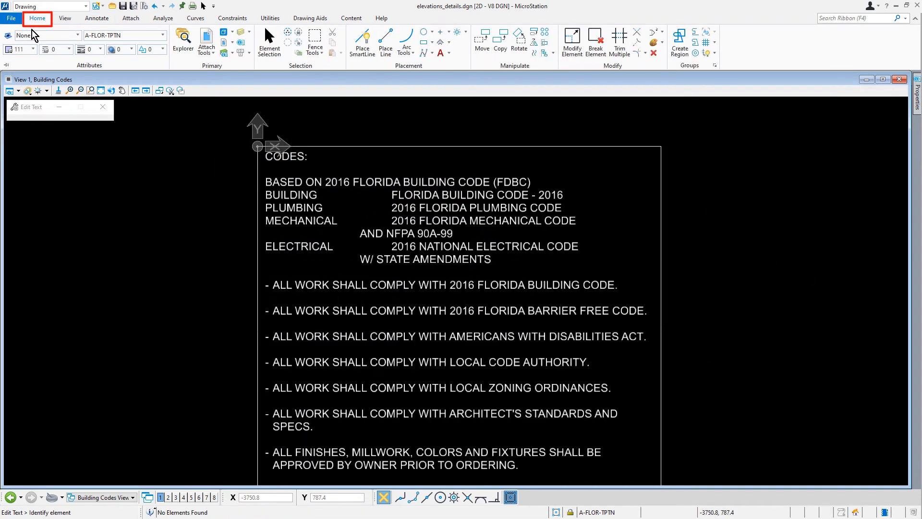
left_click(224, 35)
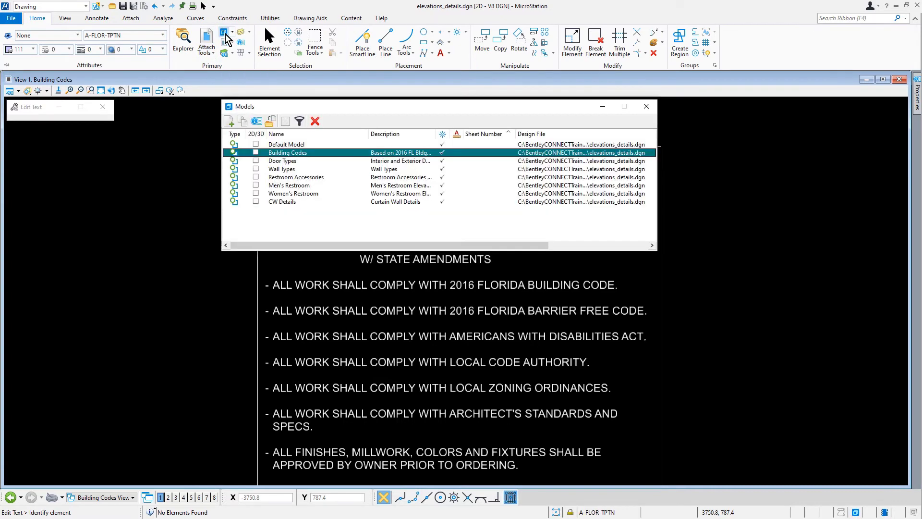
double_click(289, 161)
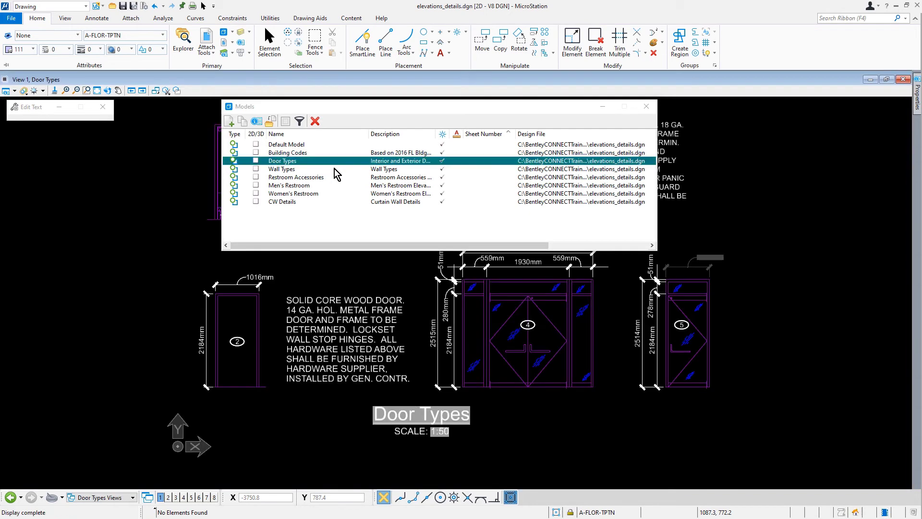
left_click(648, 107)
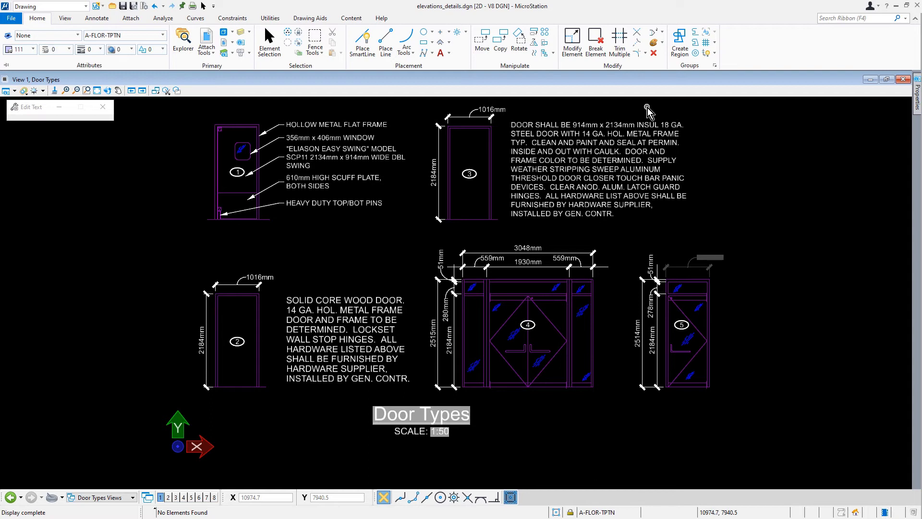
Step: Find and replace 14 GA with 16 GA one match at a time in the notes for door types 3 and 2
left_click(98, 18)
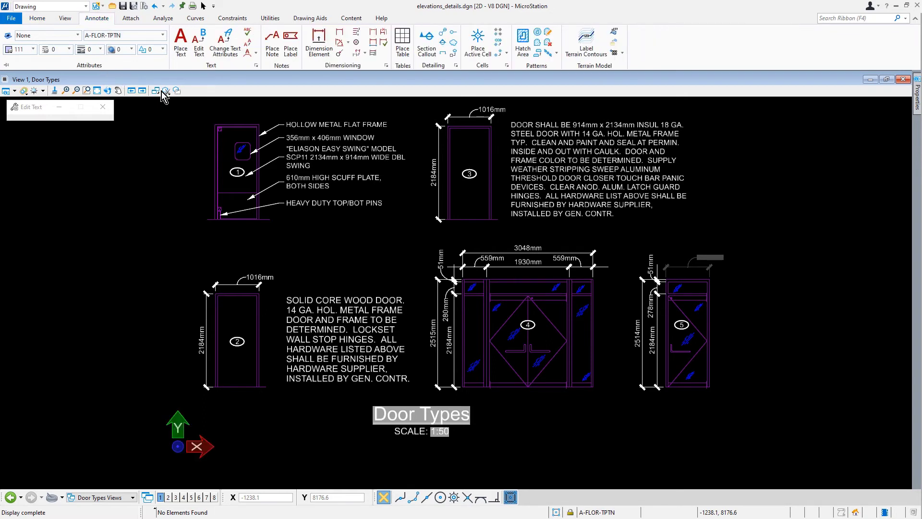
left_click(256, 52)
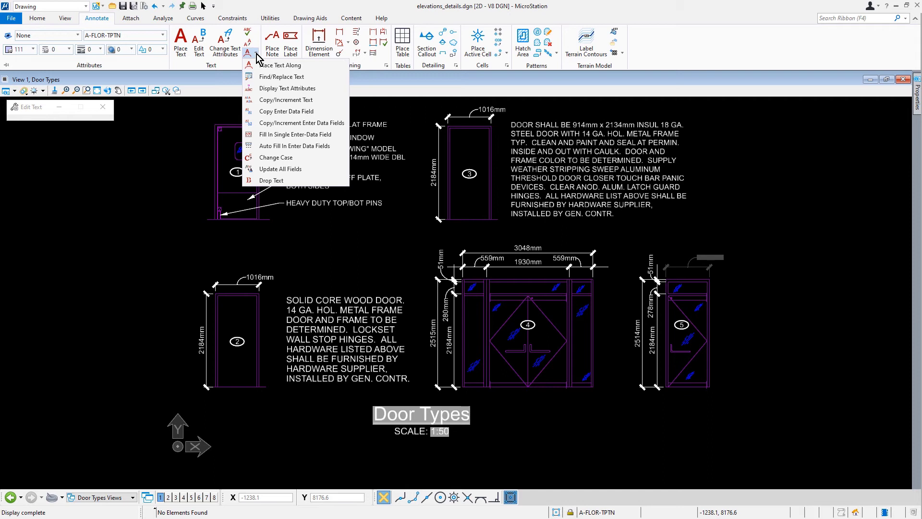
left_click(317, 76)
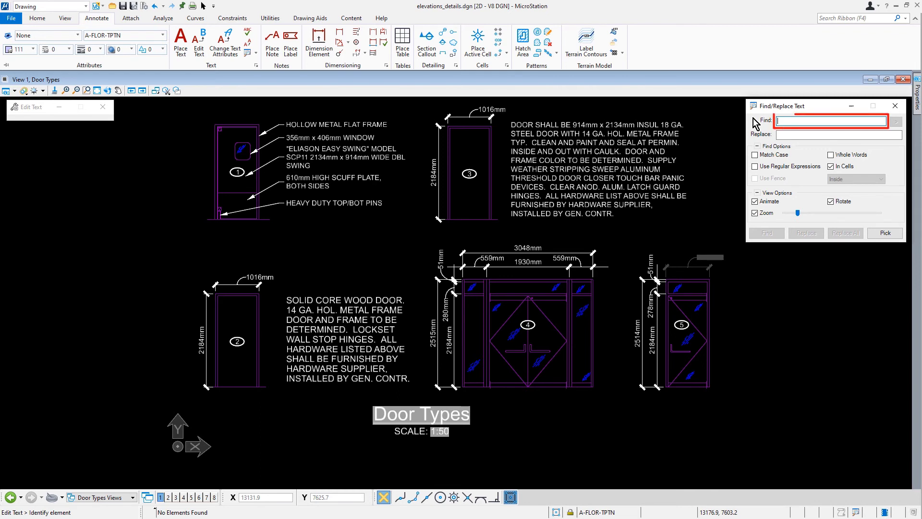
type("14 GA")
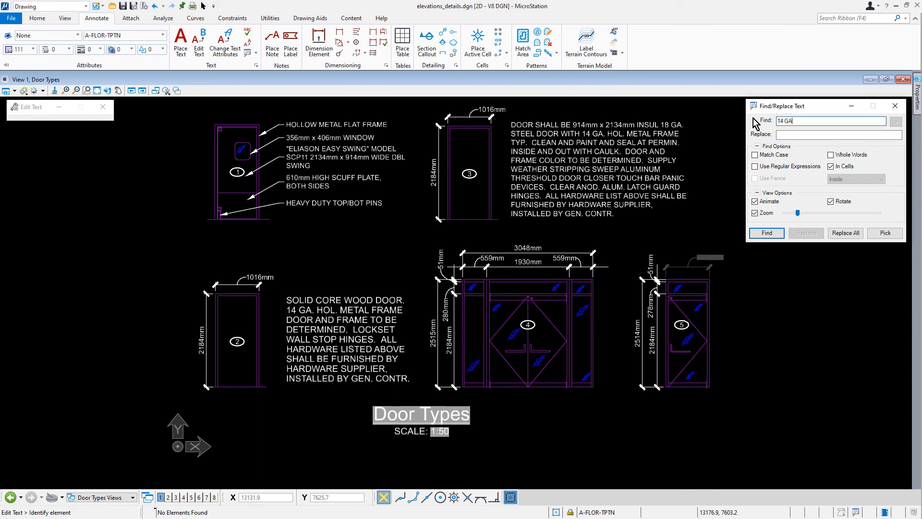
key("Tab")
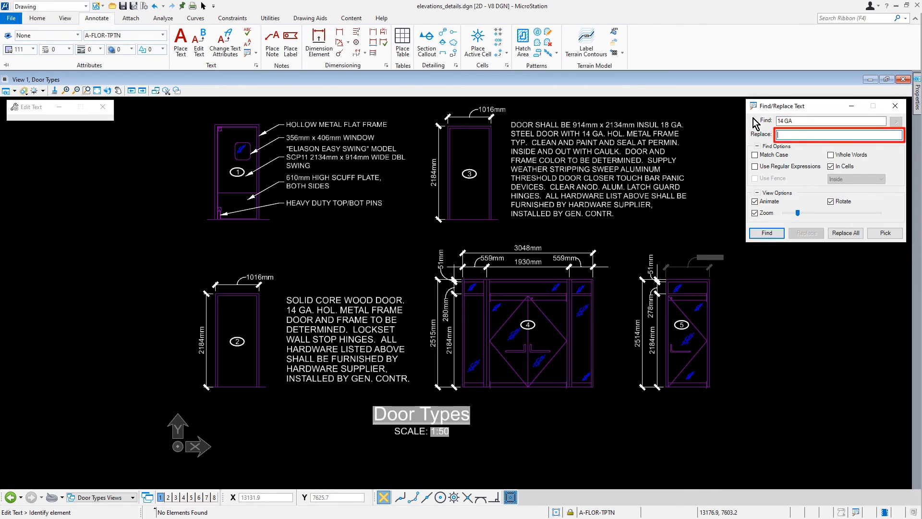
type("16 GA")
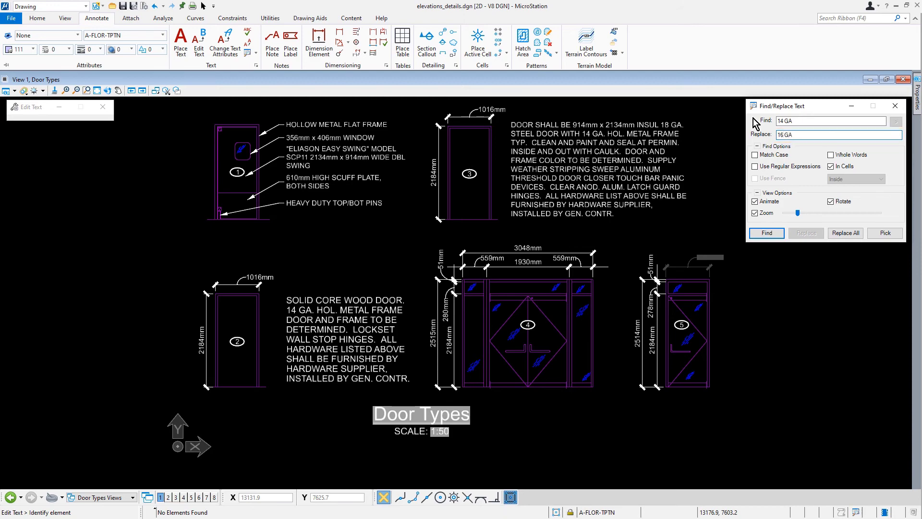
left_click(767, 233)
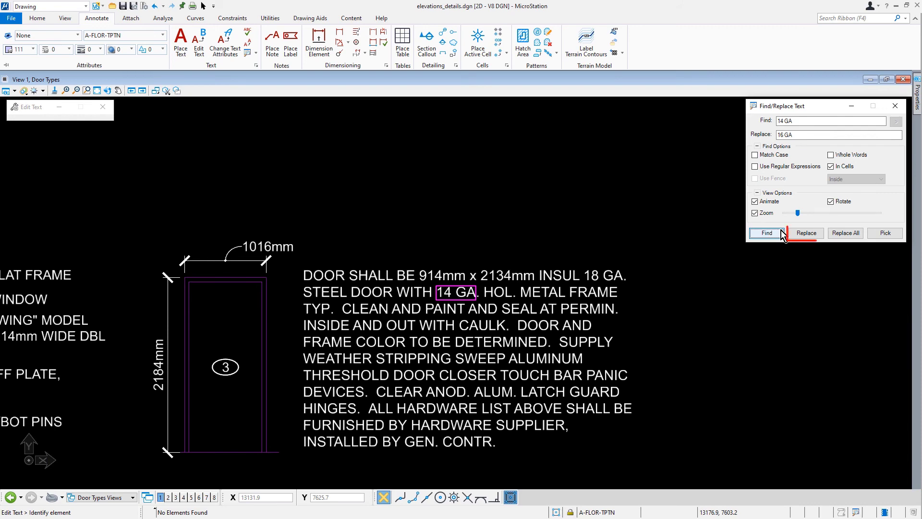
left_click(798, 235)
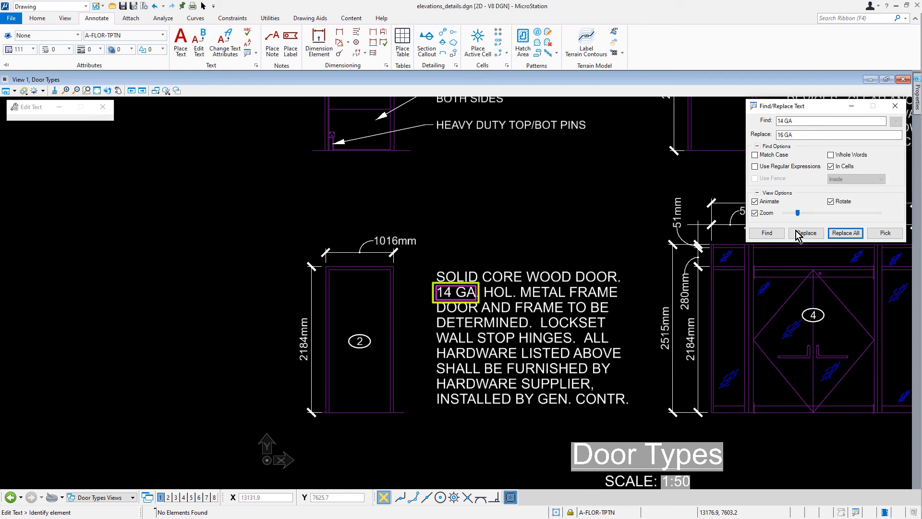
left_click(797, 233)
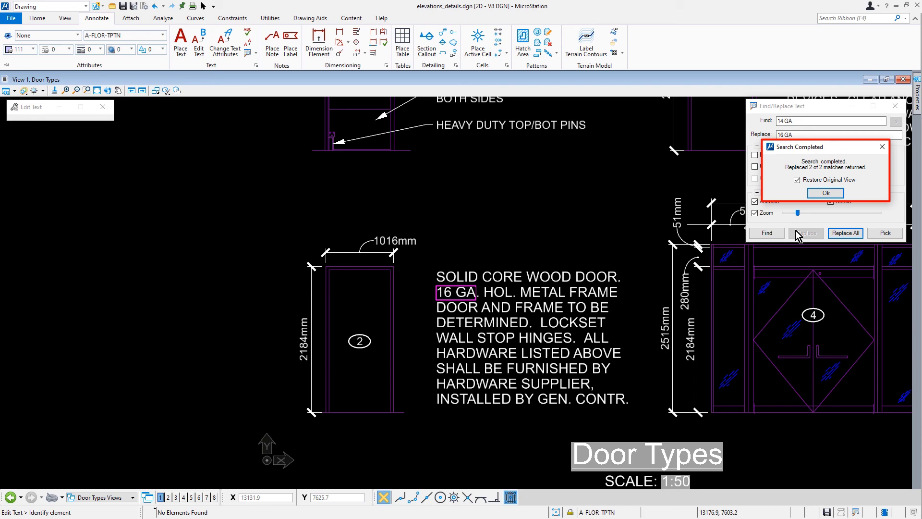
left_click(825, 193)
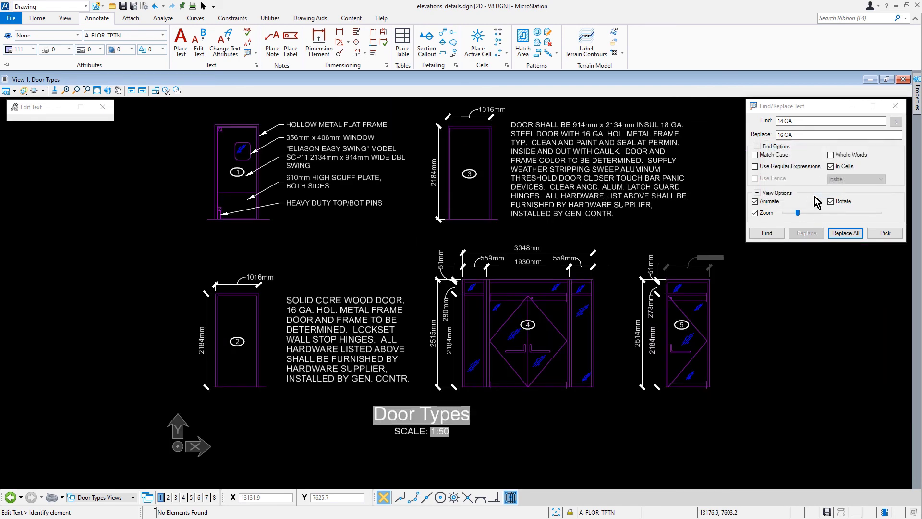
left_click(895, 106)
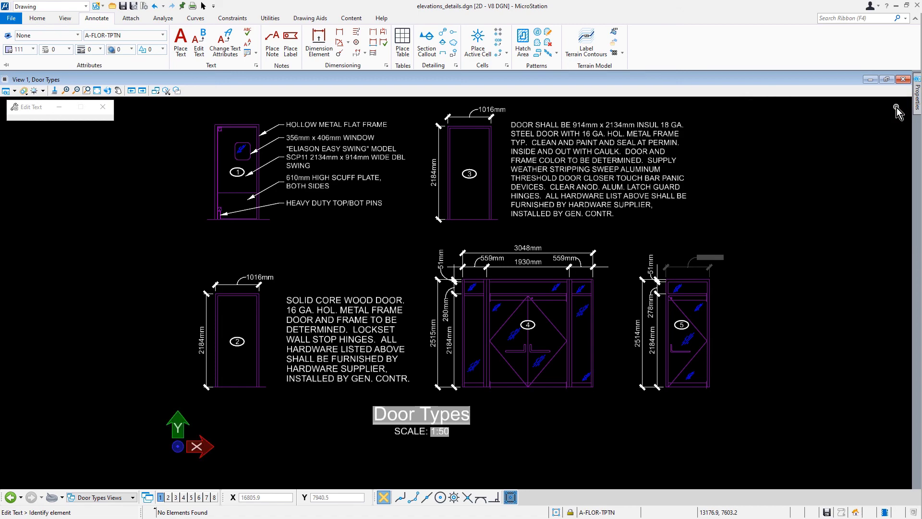